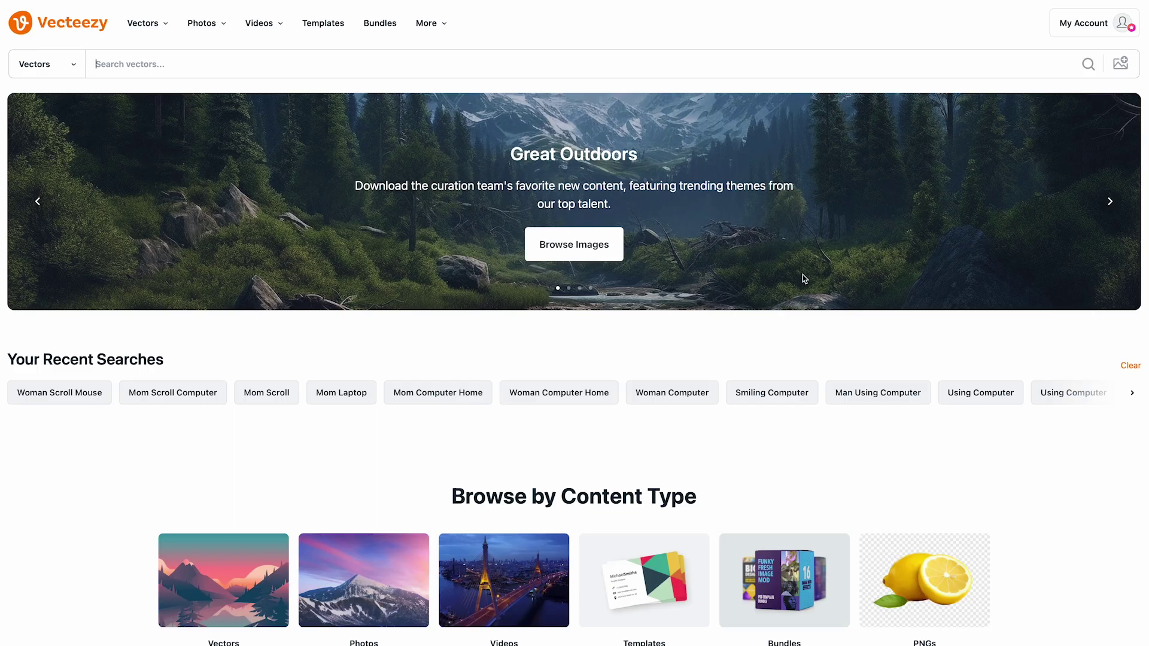
- Go to the Integrations section of the Vecteezy account settings
mouse_move(1090, 30)
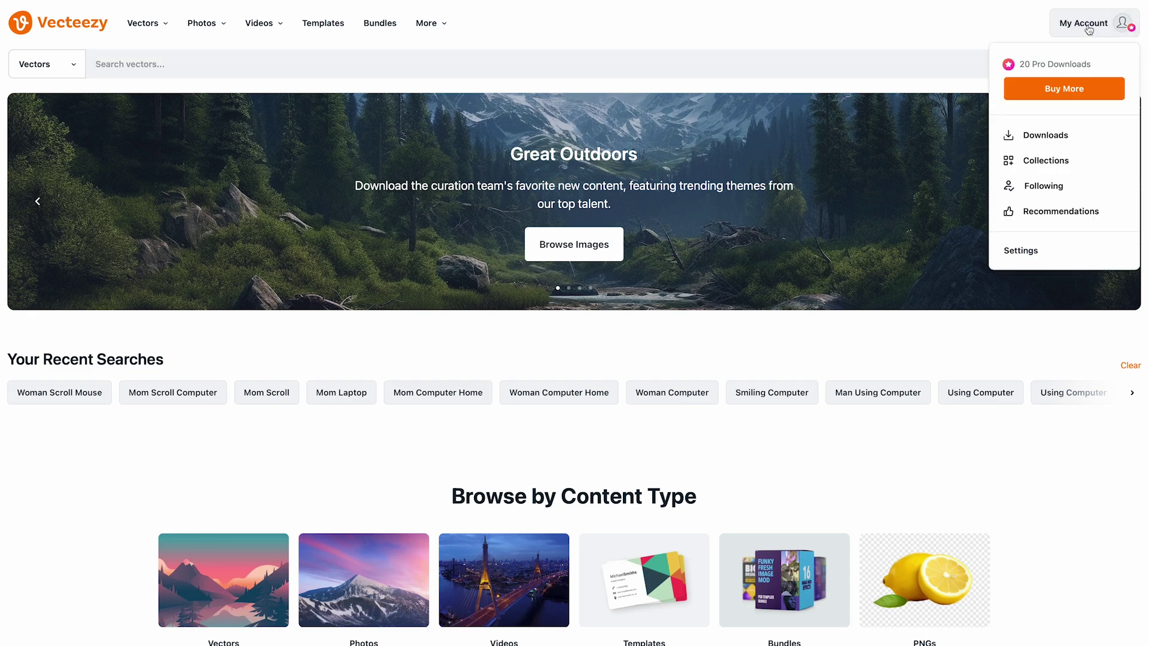
left_click(1020, 252)
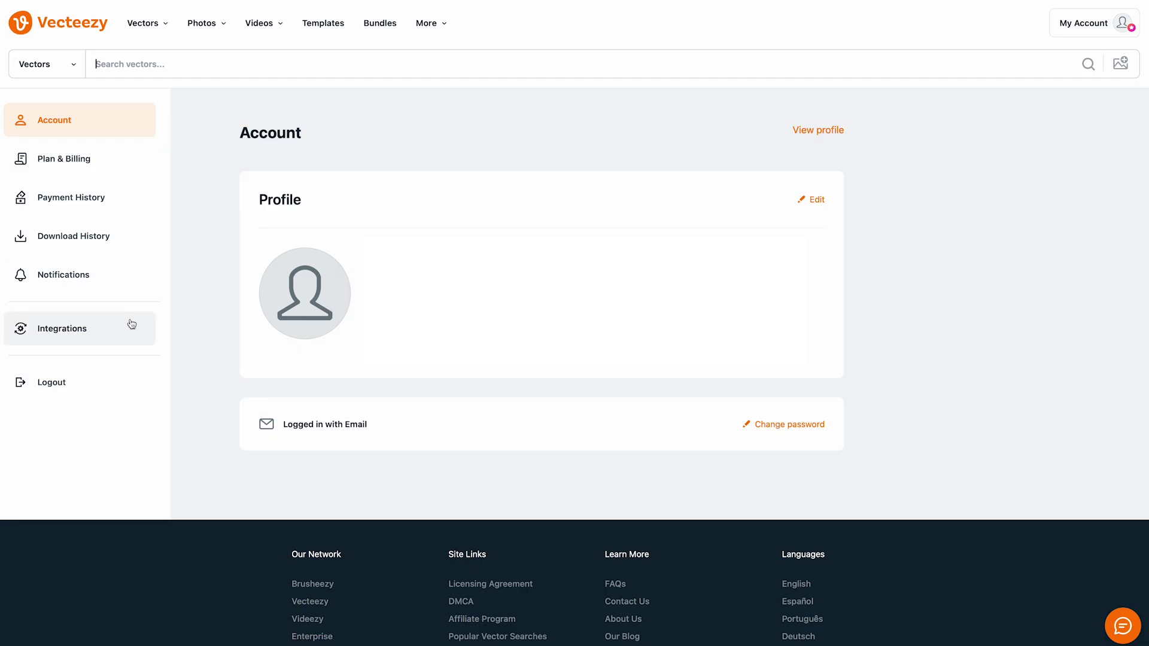
left_click(131, 337)
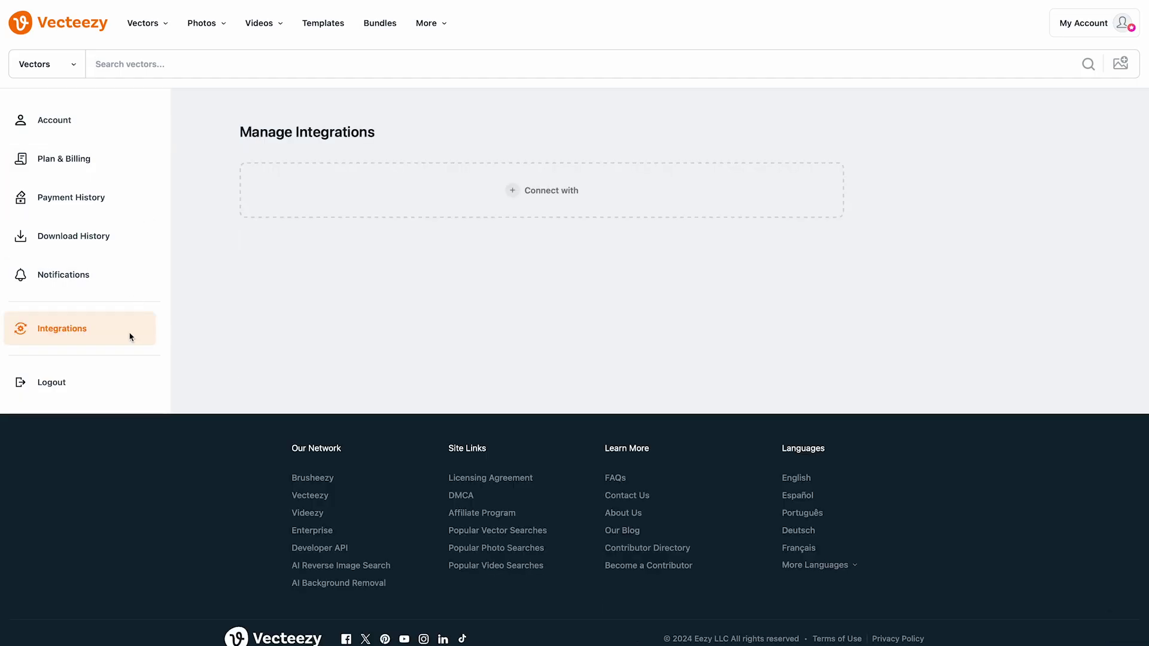
left_click(557, 192)
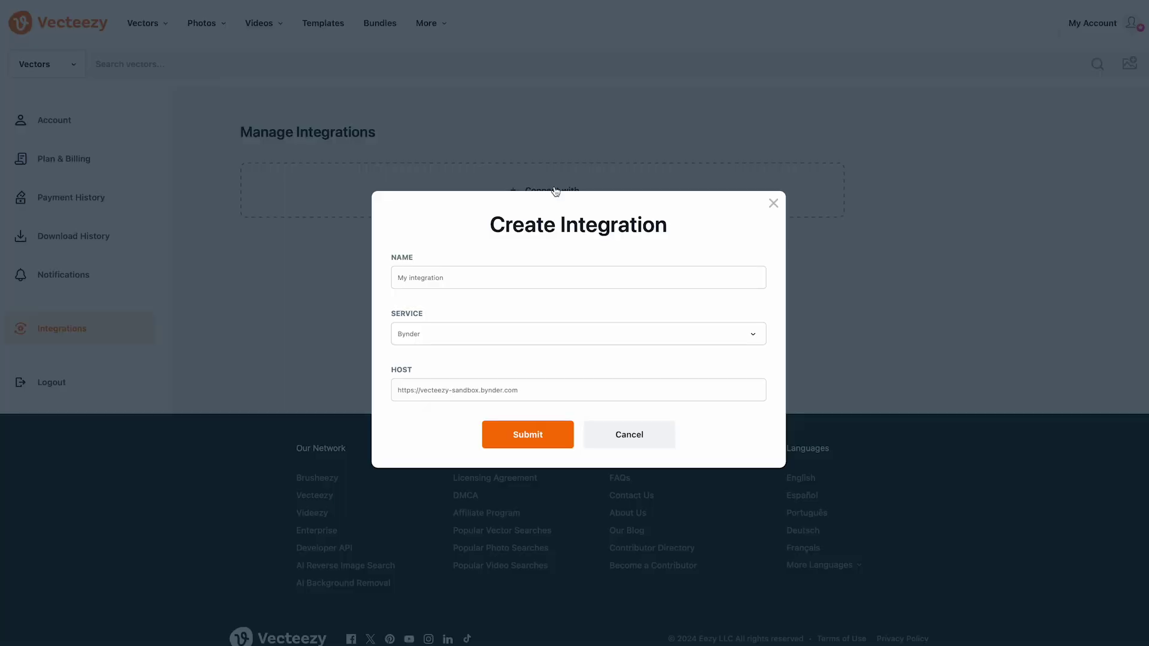
triple_click(538, 277)
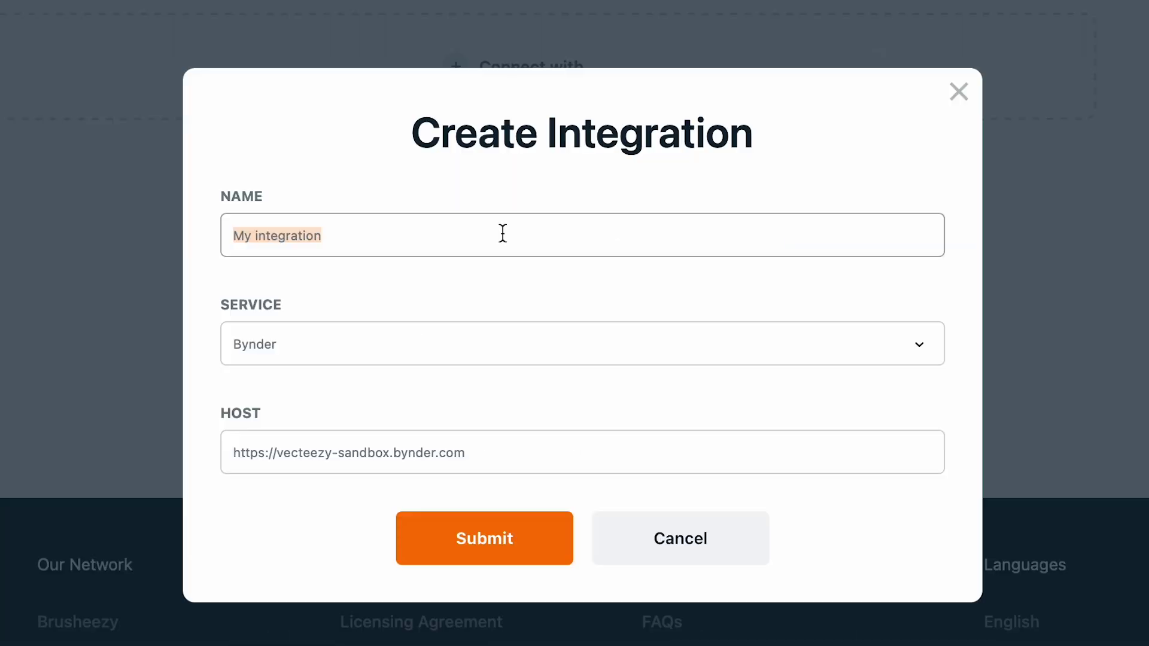
type("Bynder De")
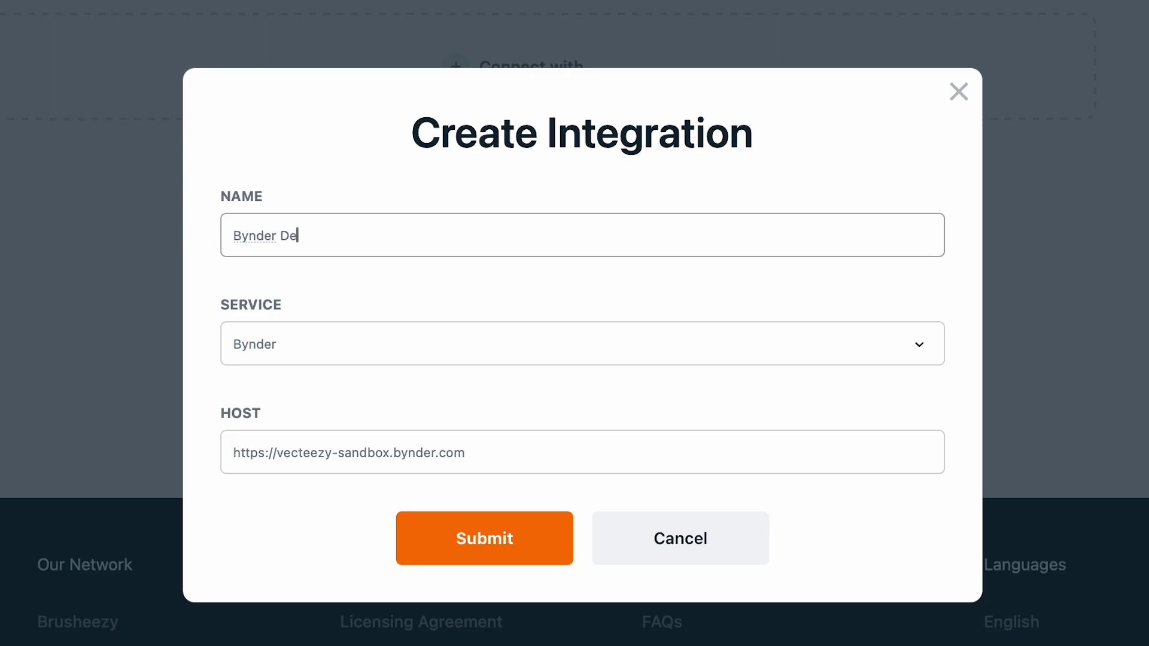
type("mo")
left_click(497, 361)
left_click(495, 408)
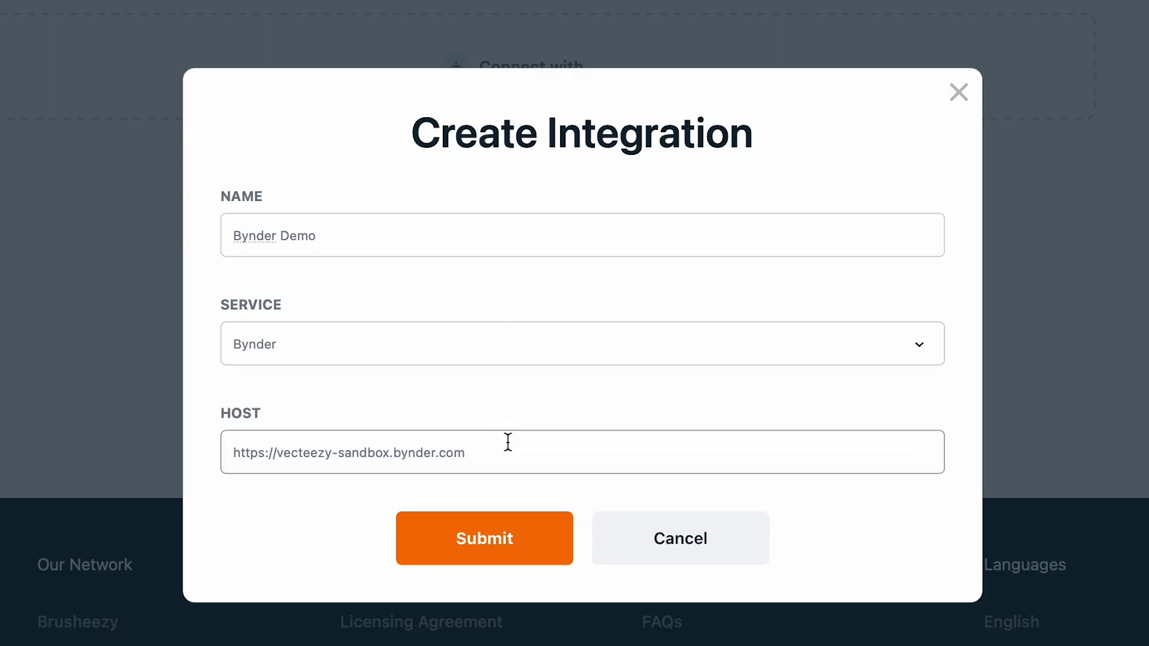
left_click(513, 460)
left_click(486, 548)
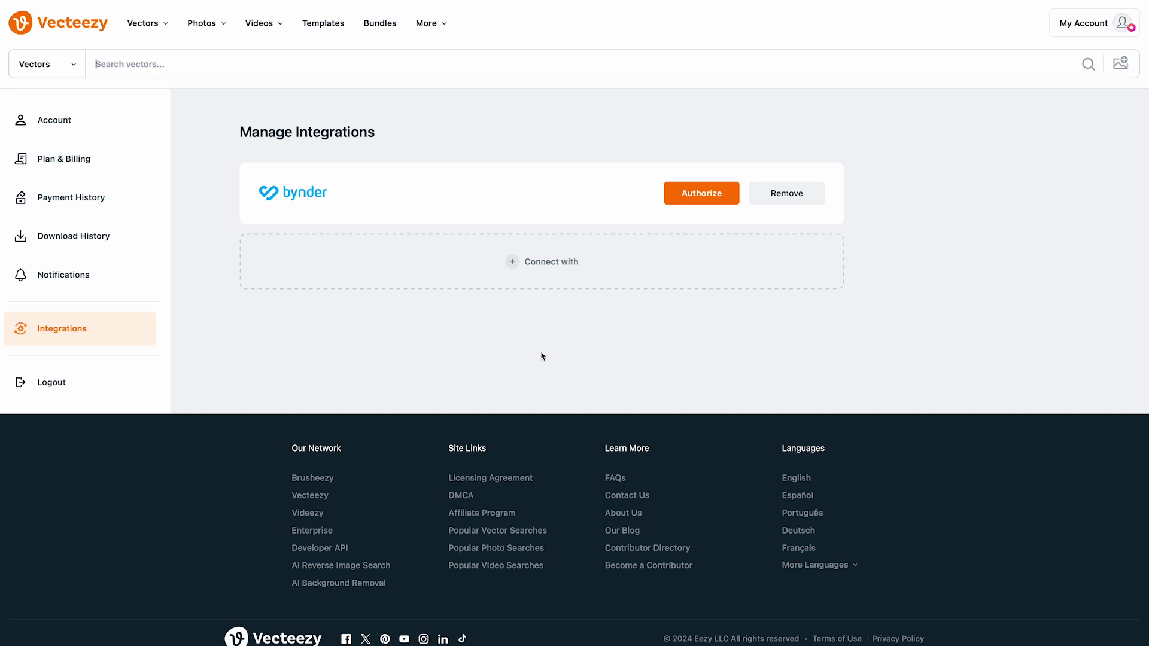
- Authorize the new Bynder Demo integration to reach Bynder's sign-in page
left_click(718, 195)
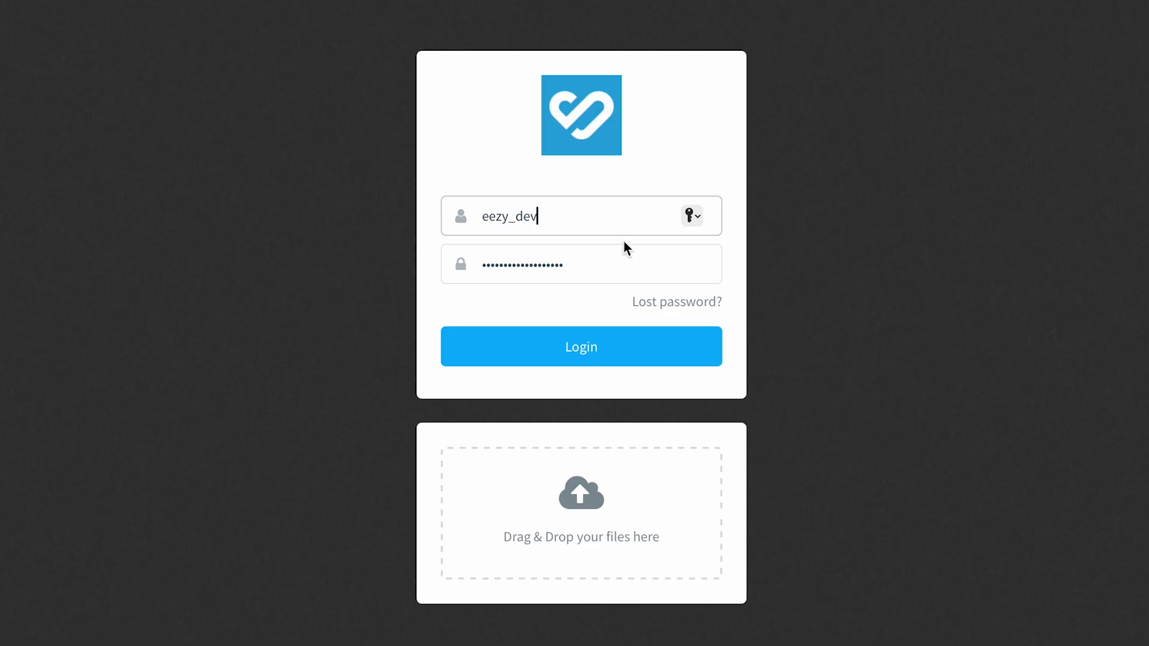
- Log in to Bynder with the prefilled account username and password
left_click(621, 259)
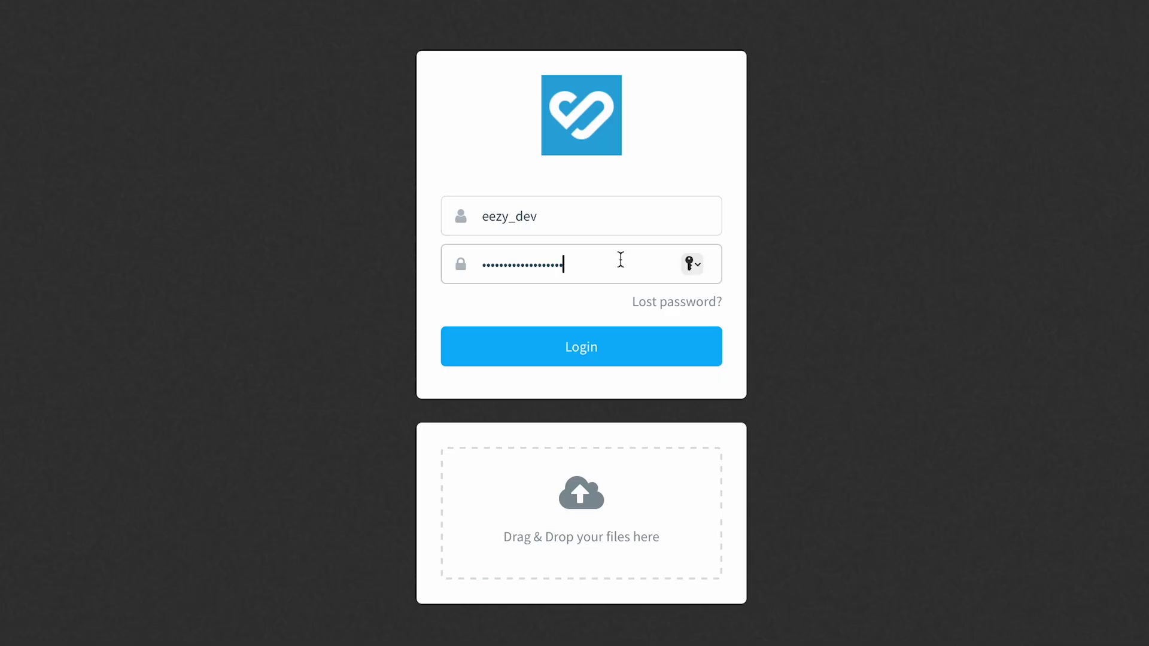
left_click(588, 353)
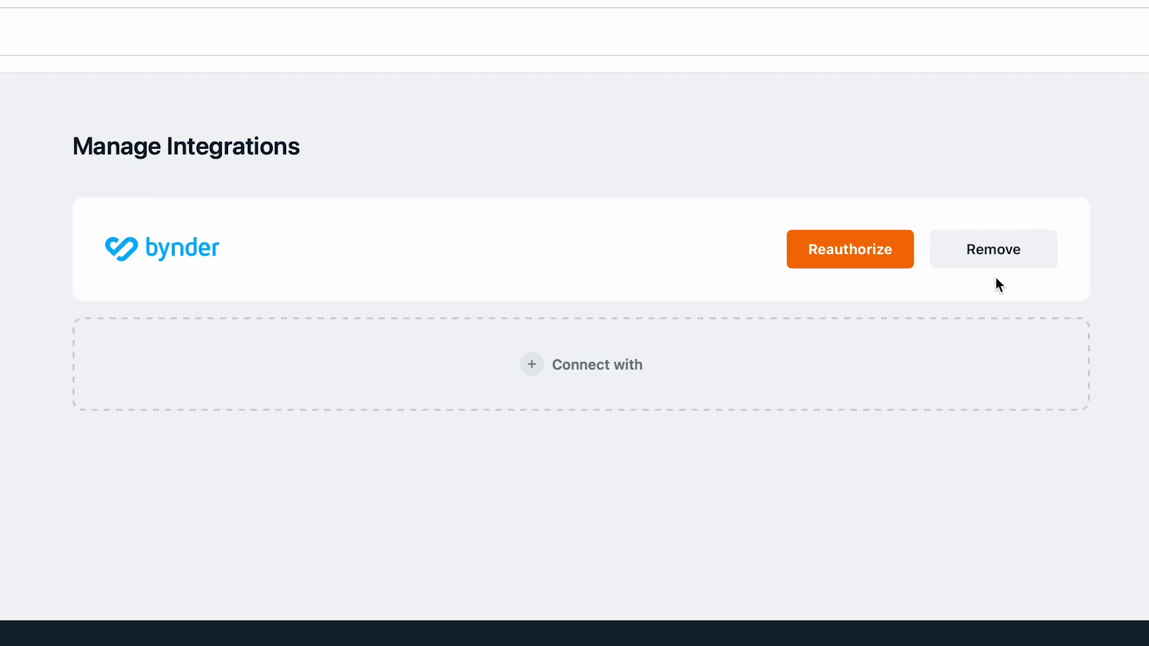
- Open the search content-type choices, with the Bynder integration now showing as authorized
left_click(73, 65)
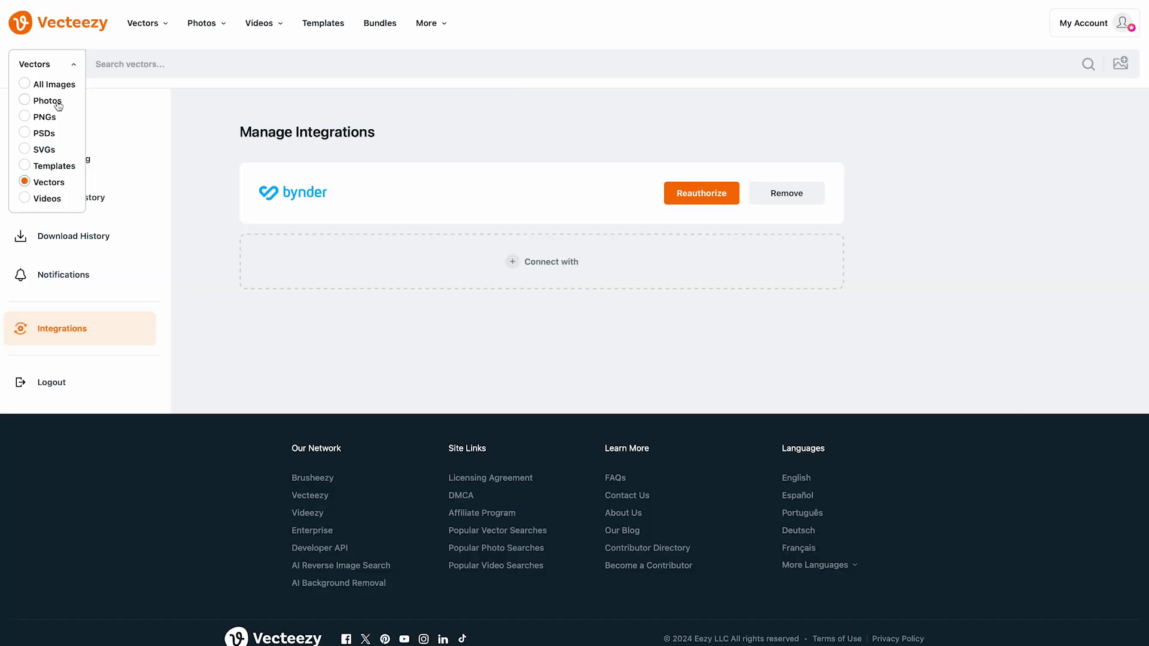
- Search Photos for 'dog' and open the golden retriever on blue background photo
left_click(57, 102)
type("dog")
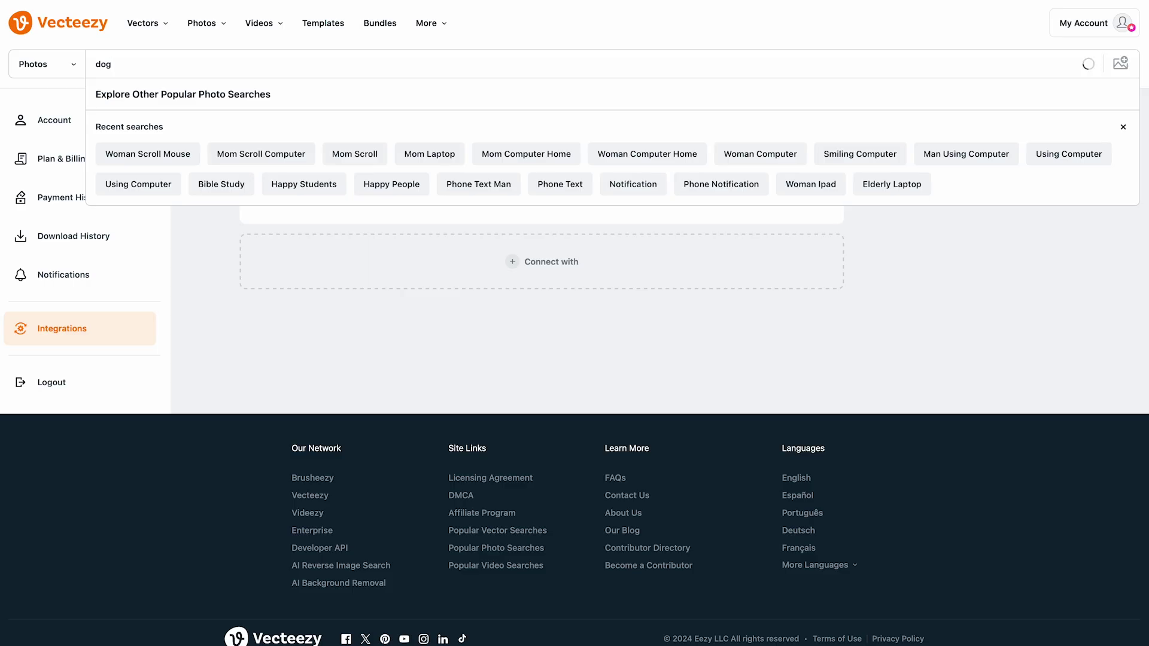
key("Return")
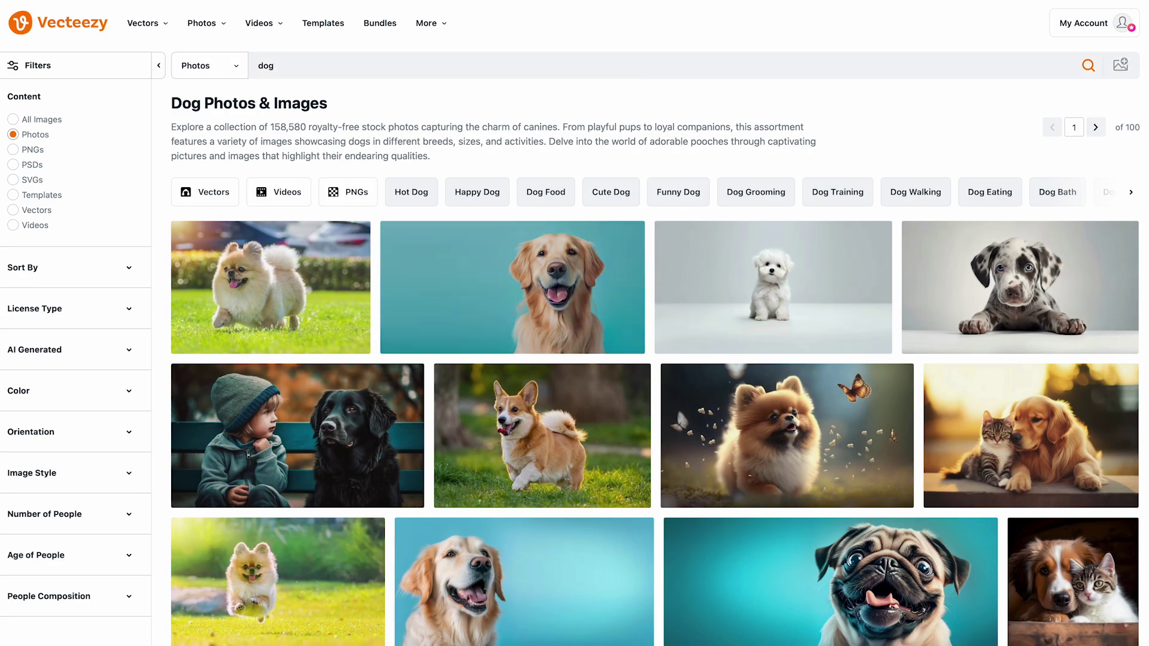
left_click(501, 264)
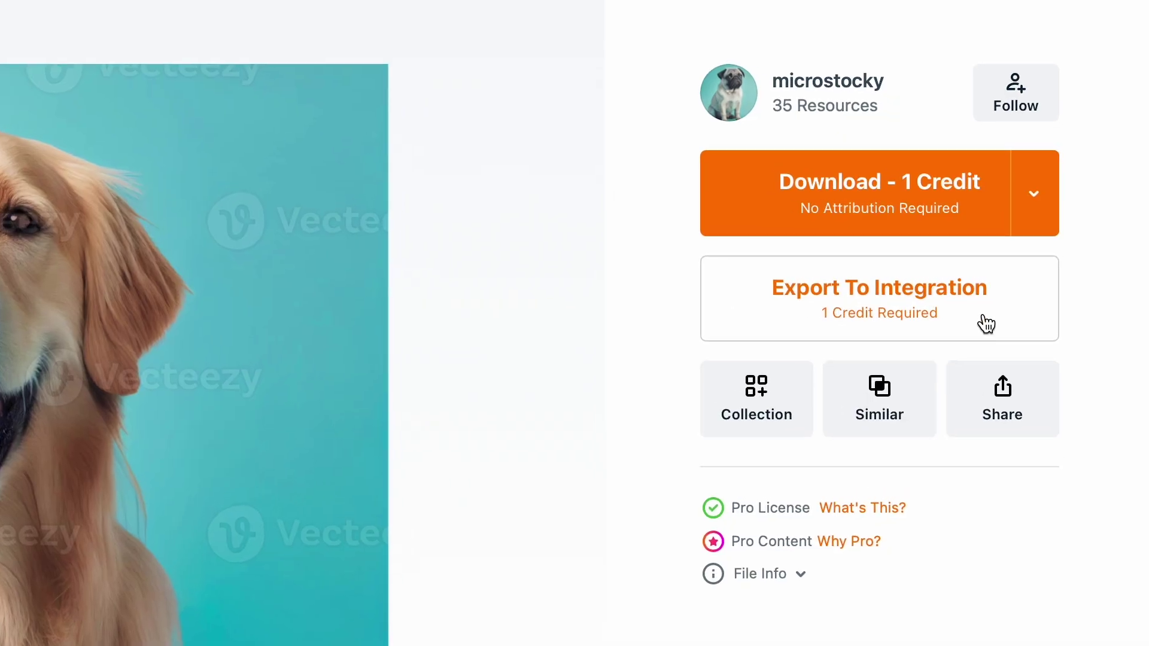
- Export the photo to Bynder as Image, Agency / Individual owned, origin North America
left_click(986, 324)
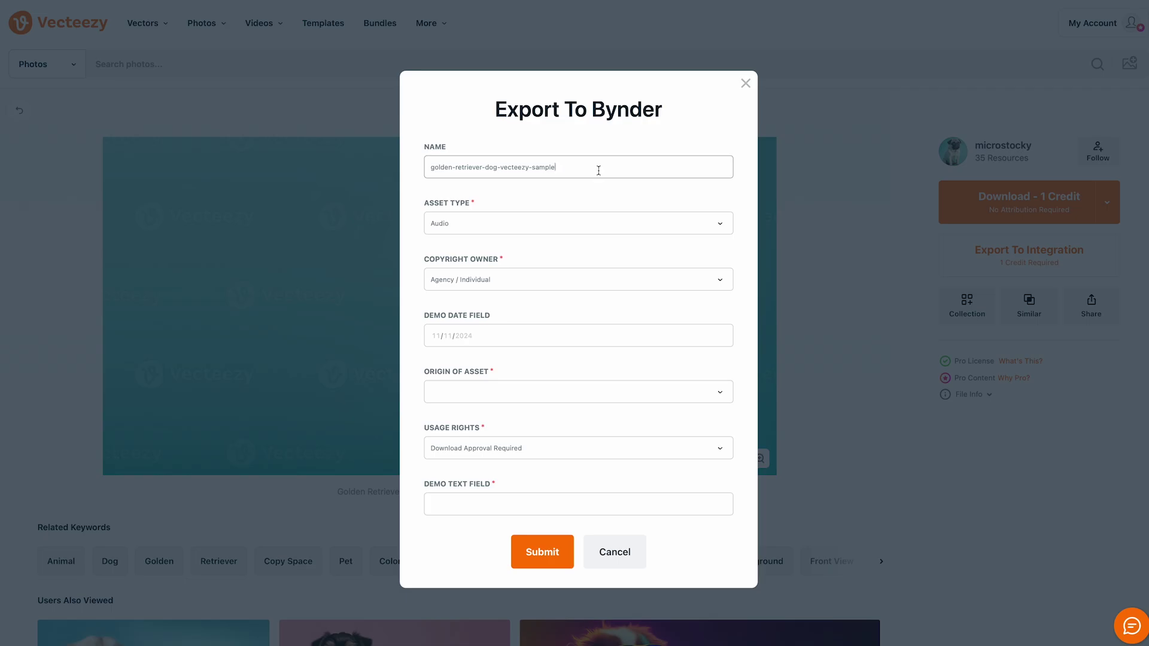
left_click(600, 225)
left_click(476, 288)
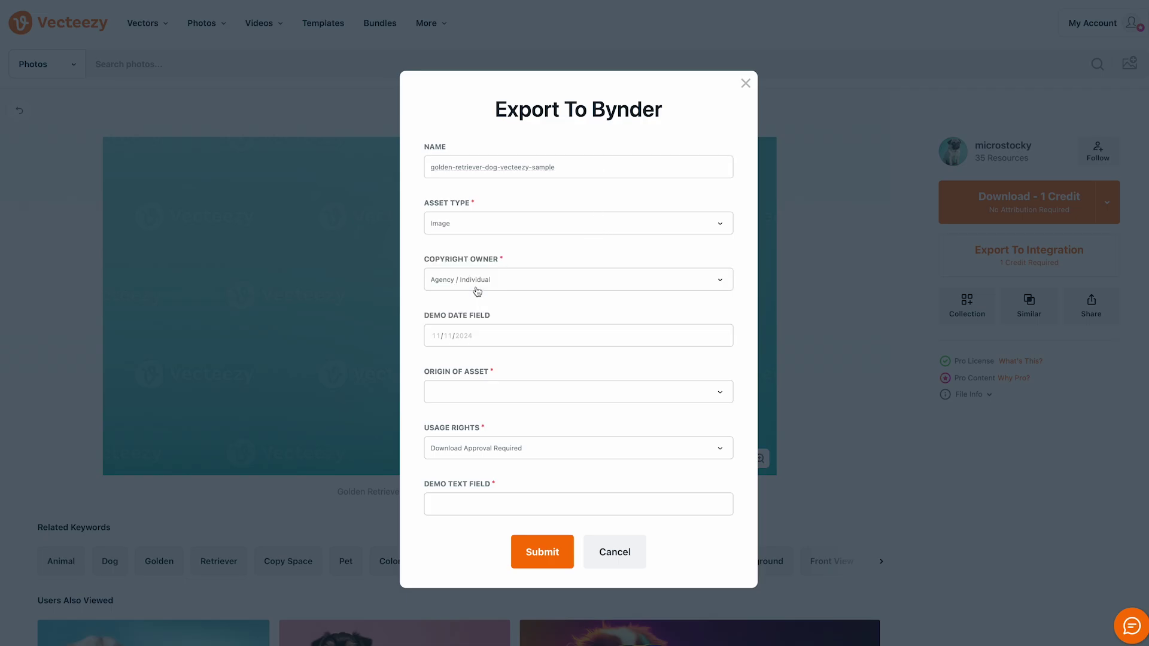
left_click(520, 285)
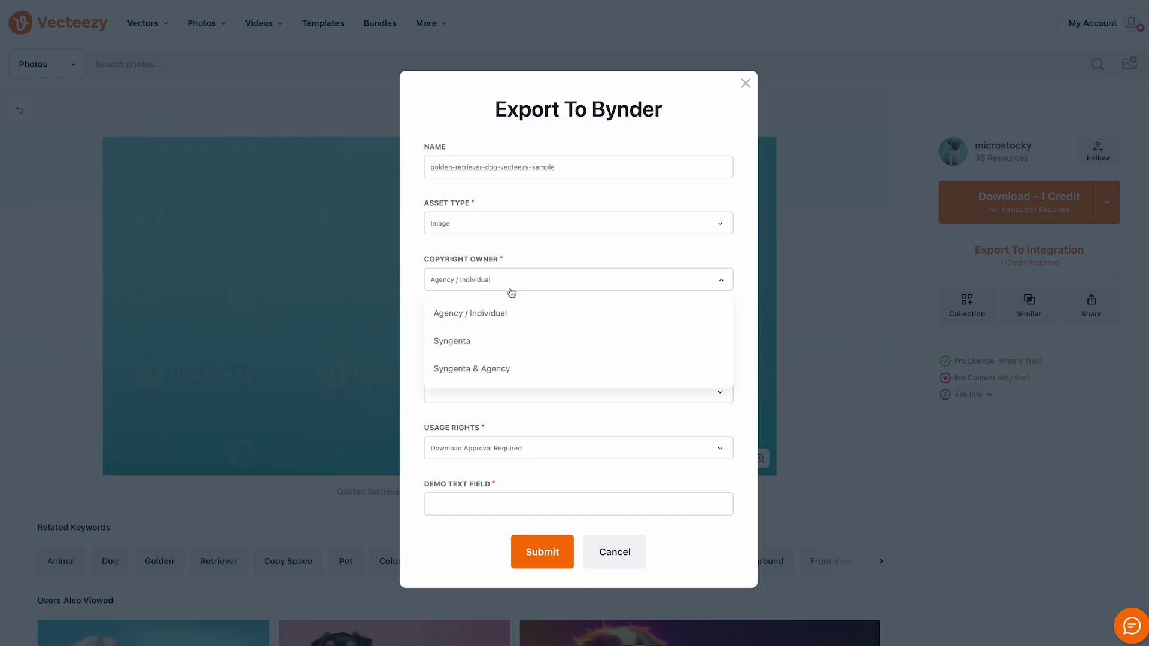
left_click(489, 313)
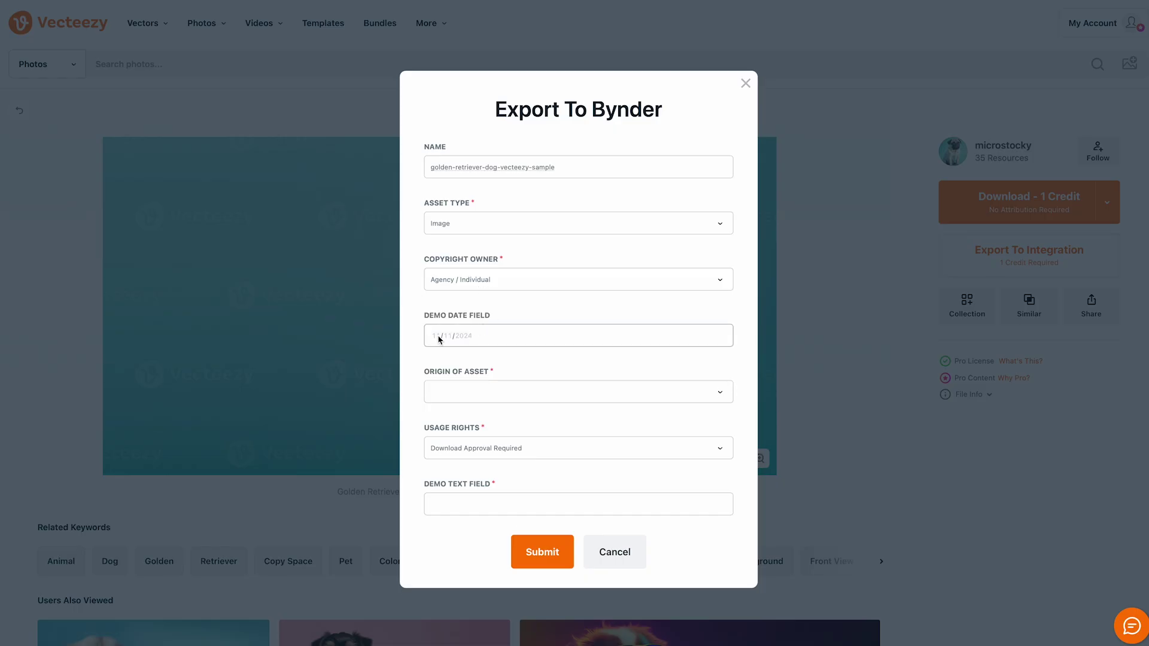
left_click(550, 396)
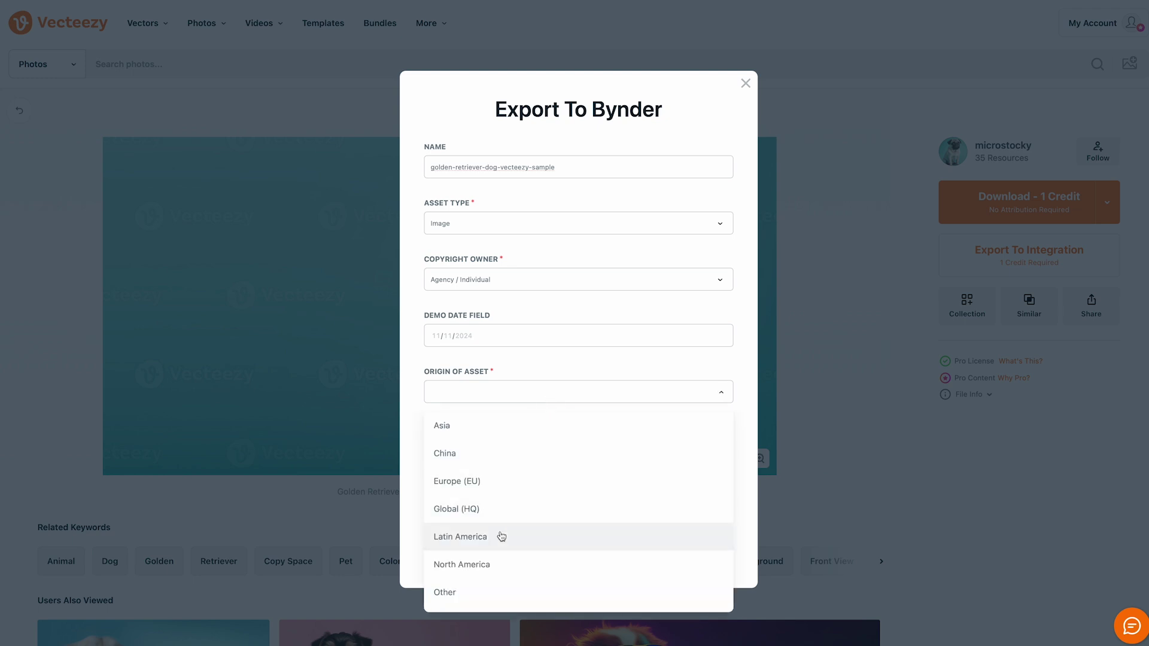
left_click(489, 565)
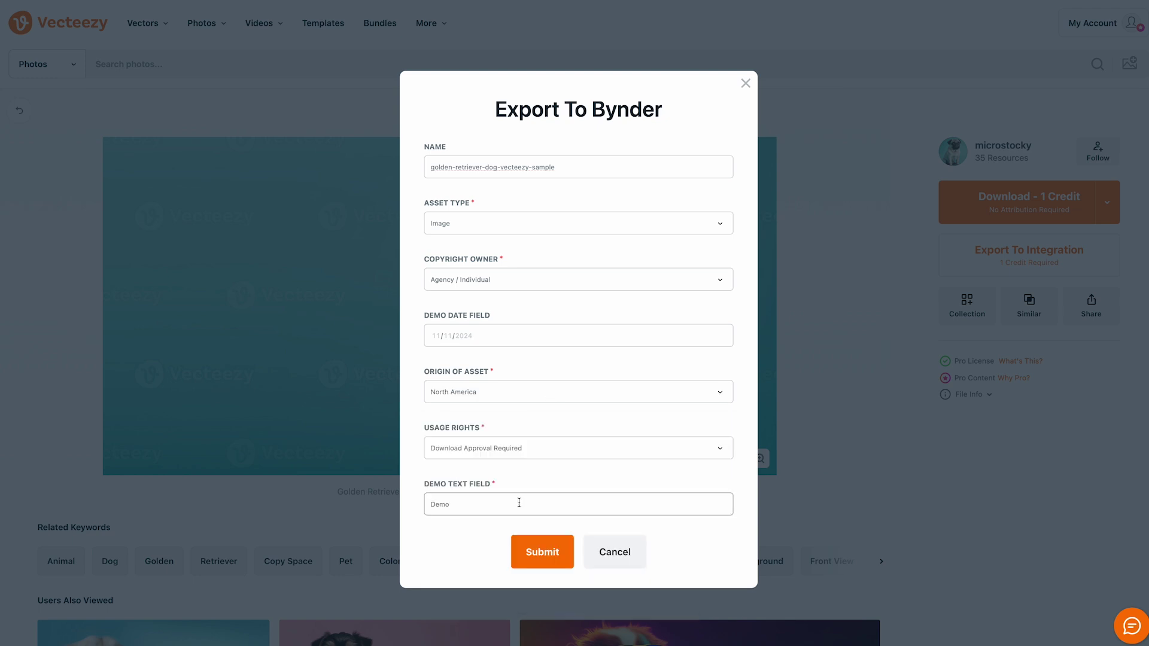
left_click(544, 558)
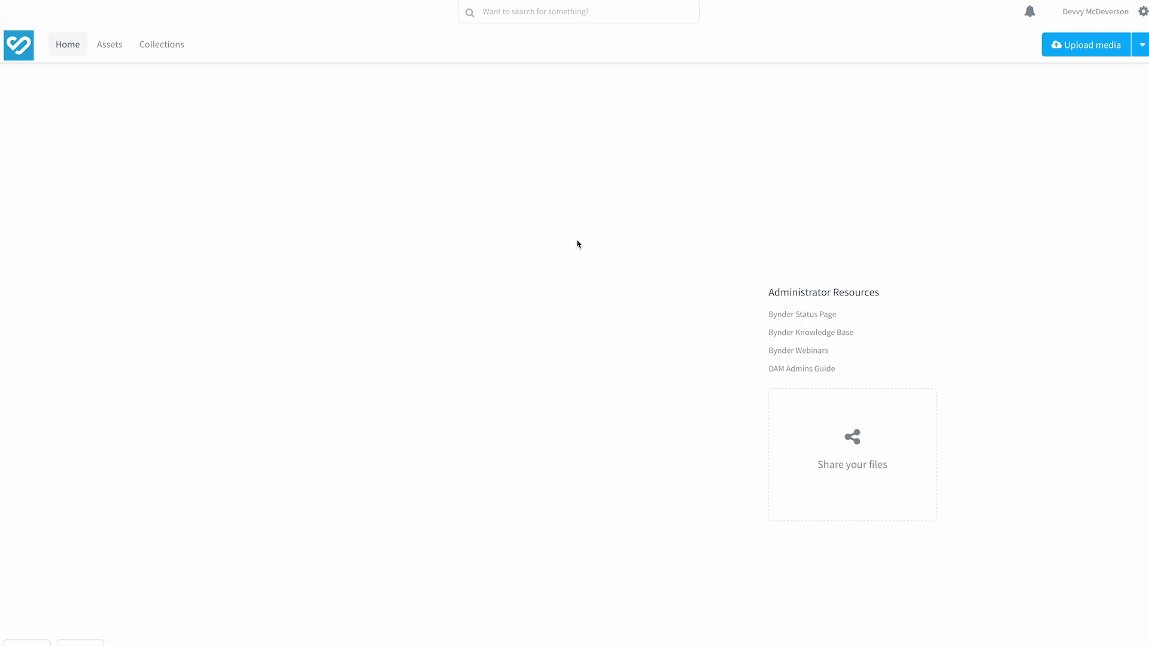
- Open the golden retriever asset in Bynder's Assets library and check its Info metadata
left_click(111, 48)
mouse_move(461, 229)
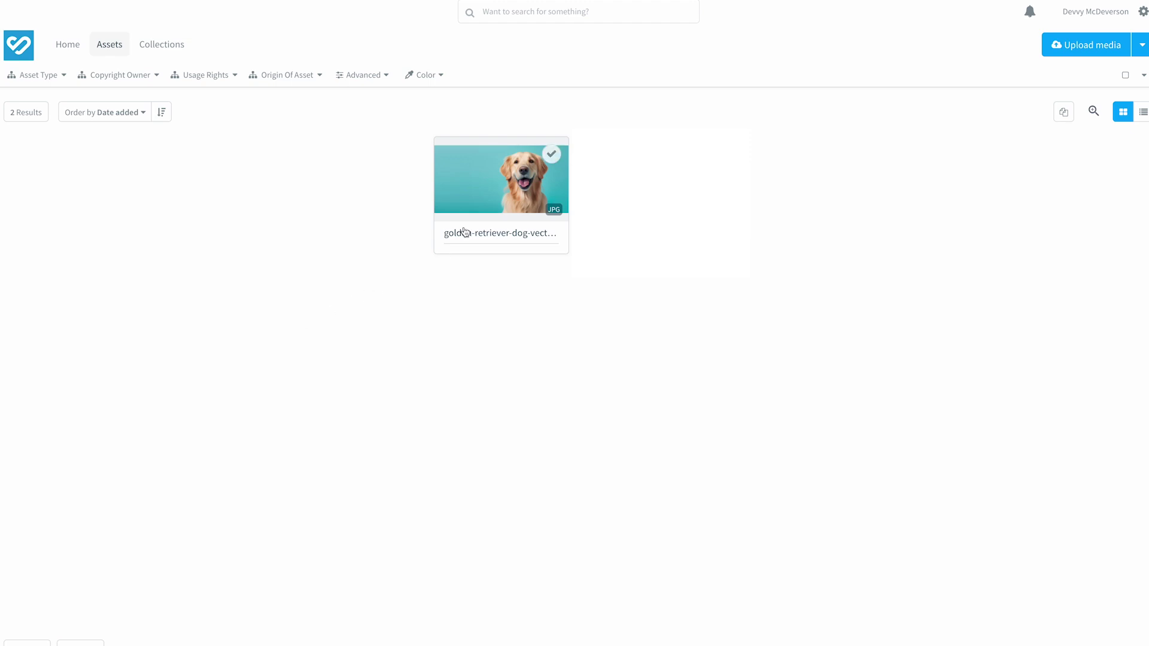
left_click(497, 188)
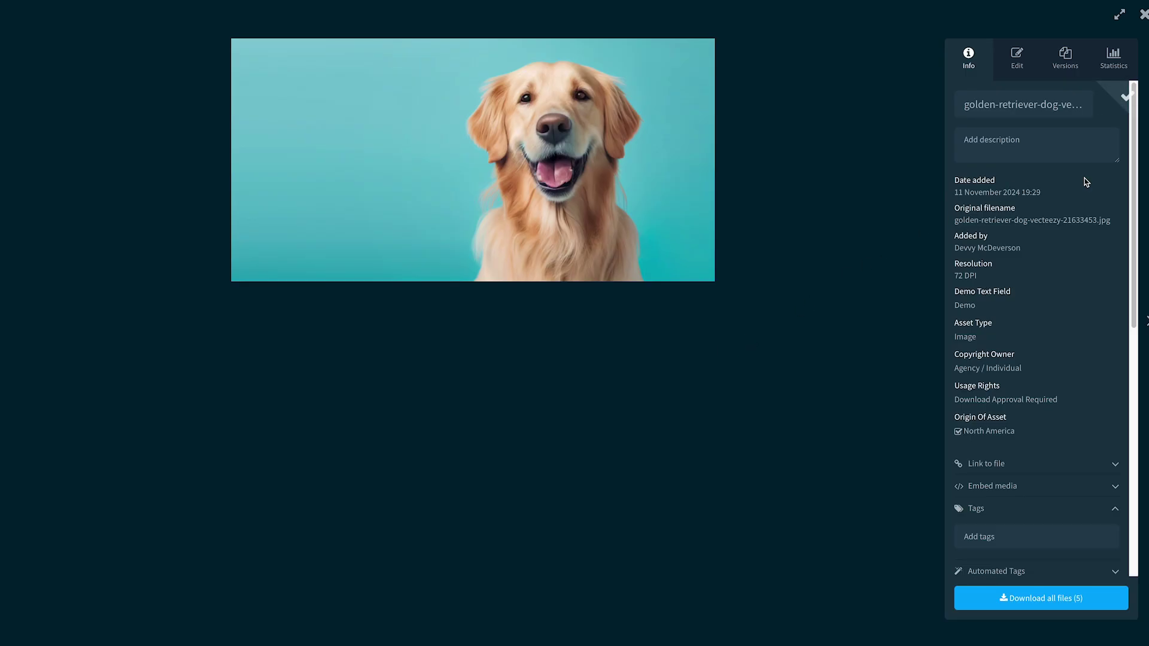
scroll(1086, 182, "down", 2)
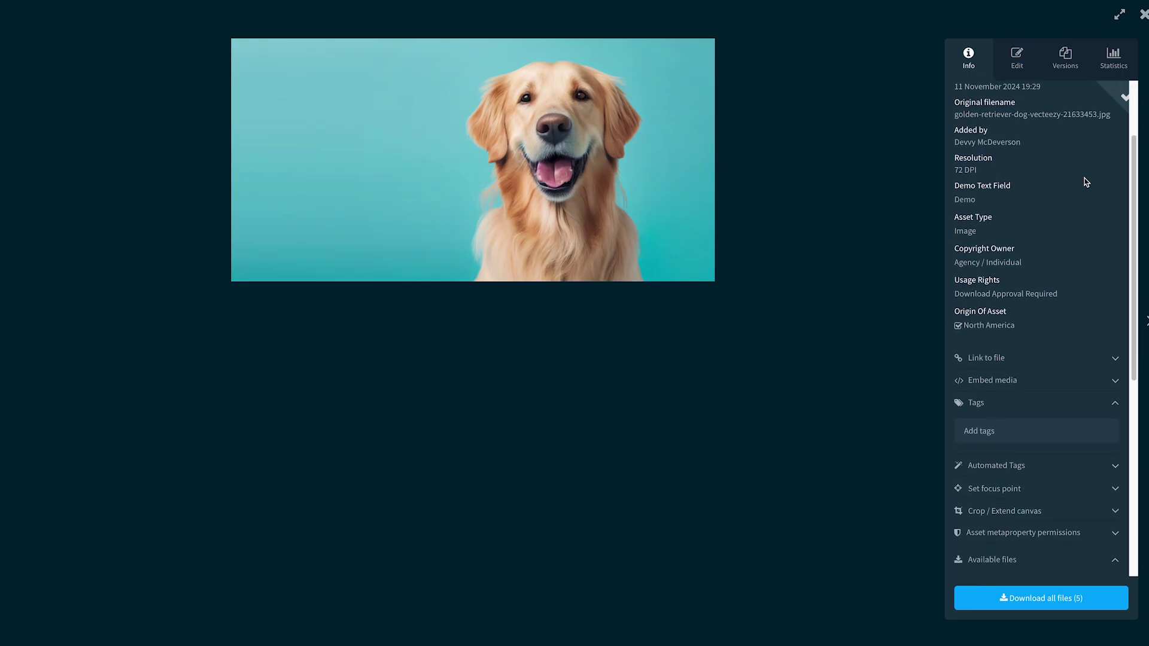
scroll(1086, 182, "down", 3)
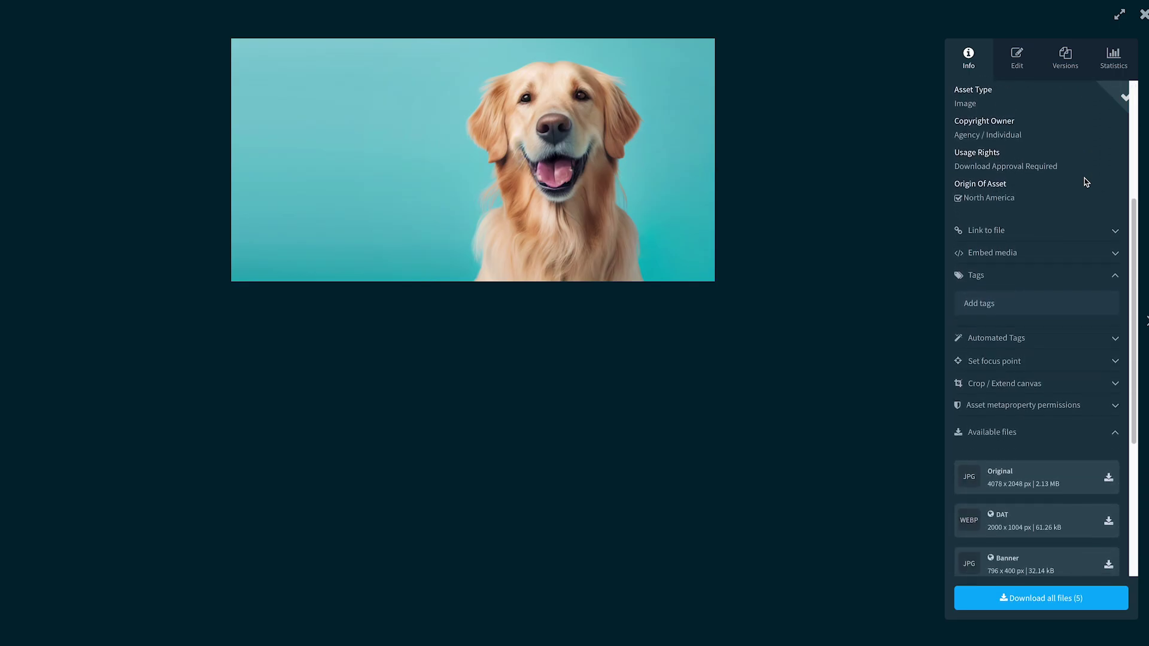
scroll(1086, 182, "down", 2)
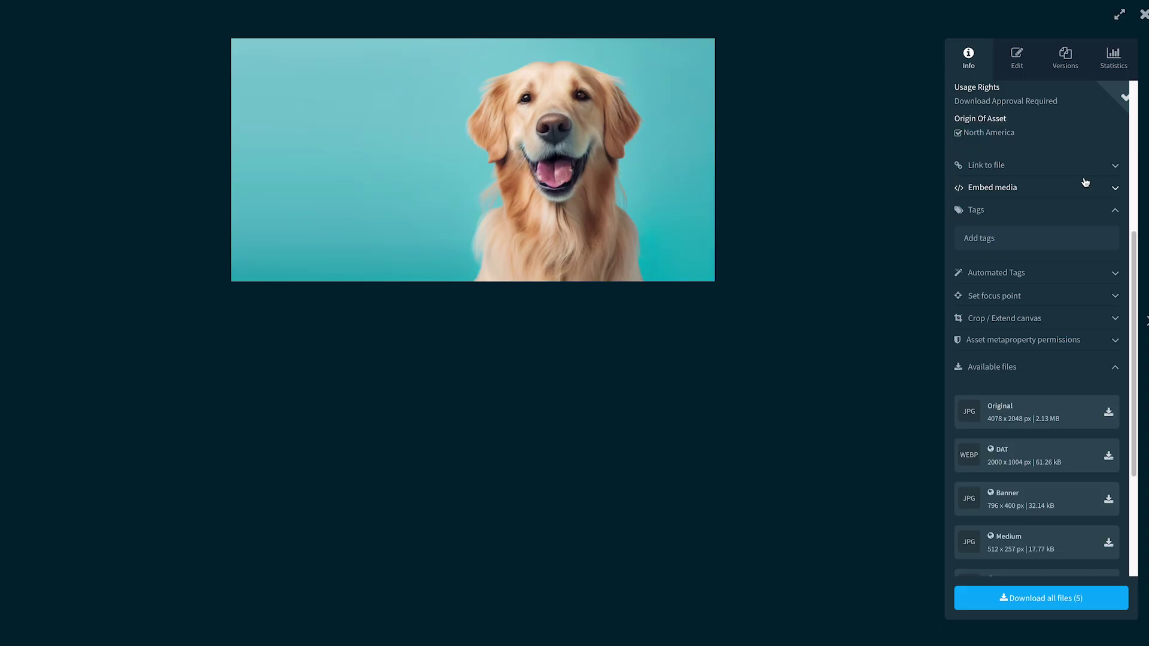